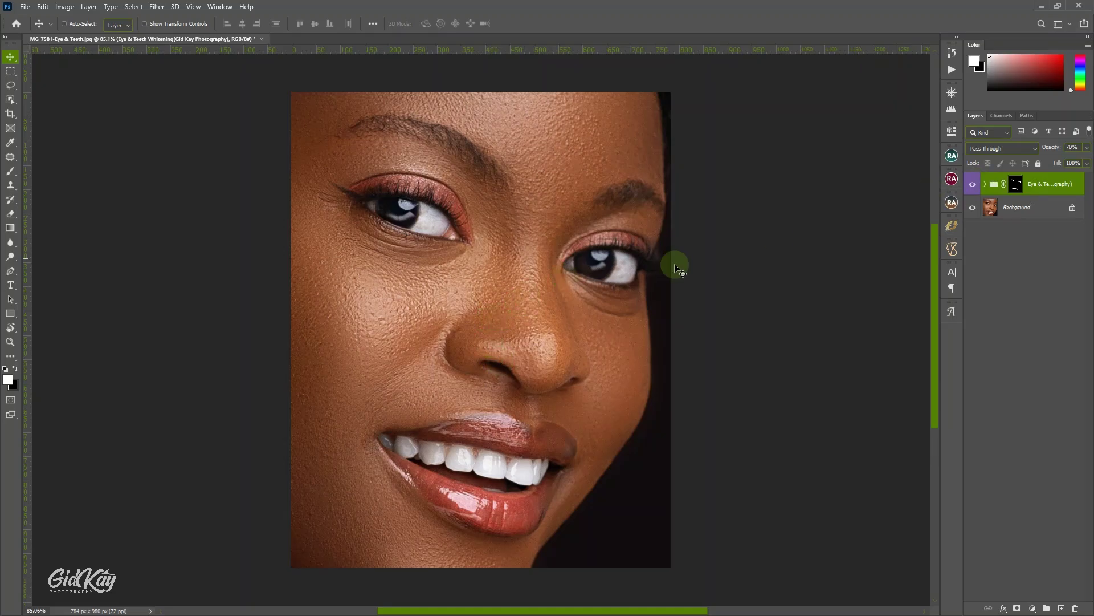
Toggle the whitening group off and on with the Navigator open, then show the Actions panel
left_click(973, 184)
left_click(973, 184)
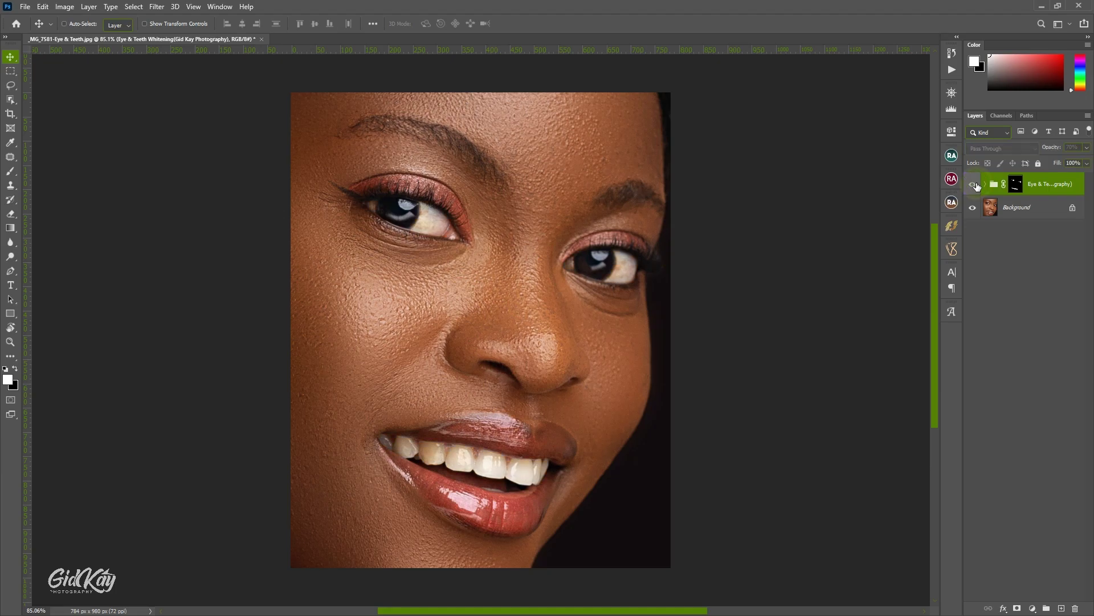
left_click(952, 94)
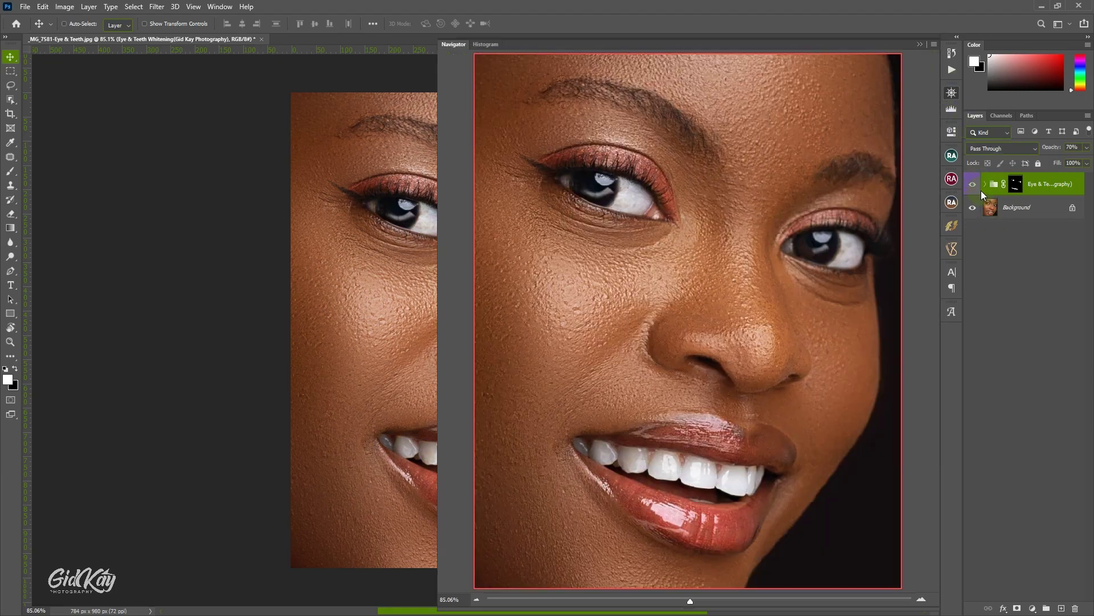
left_click(973, 183)
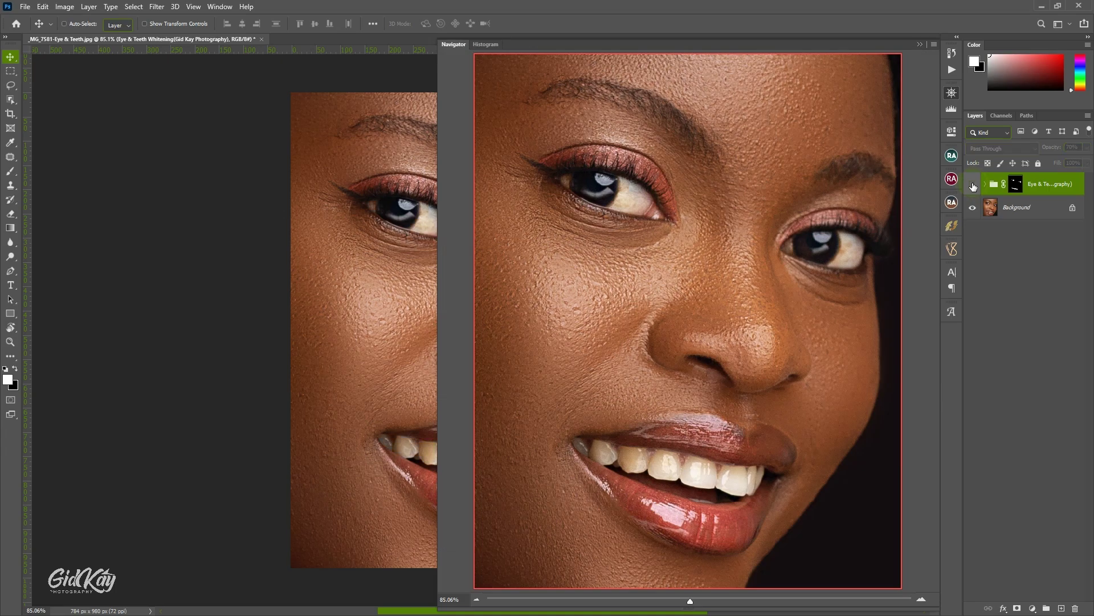
left_click(973, 184)
left_click(952, 69)
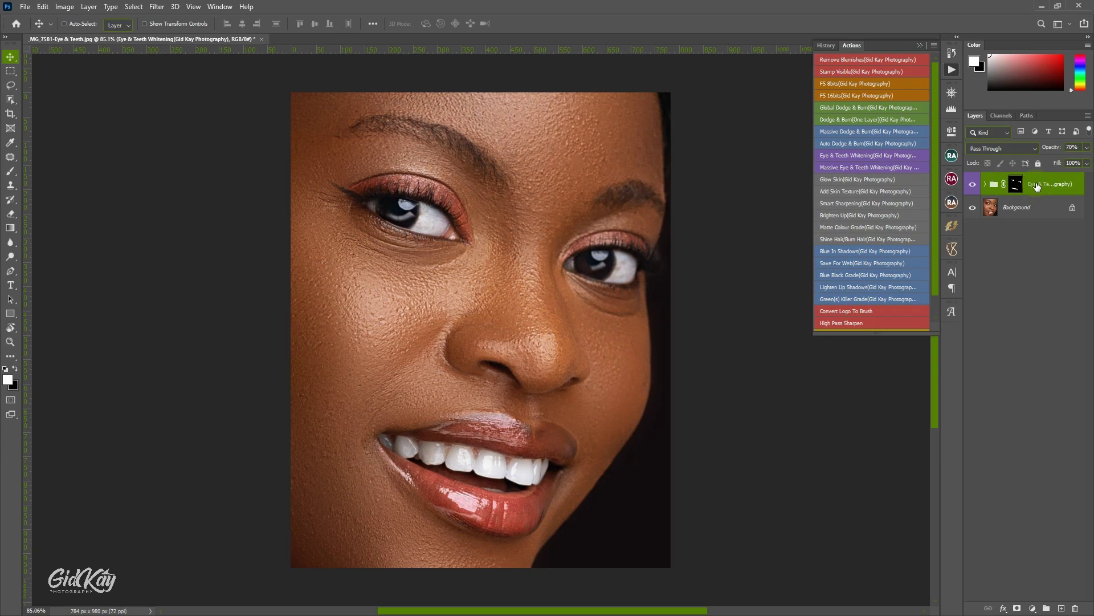
Delete the Eye & Teeth Whitening group and collapse the Actions panel
key("Delete")
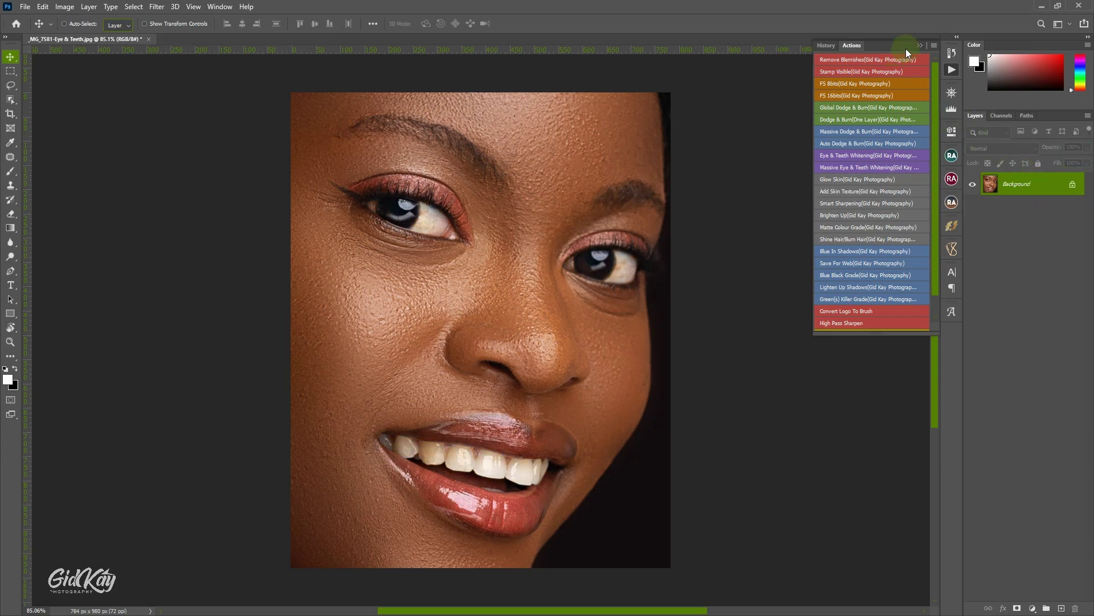
left_click(921, 47)
scroll(510, 359, "down", 1)
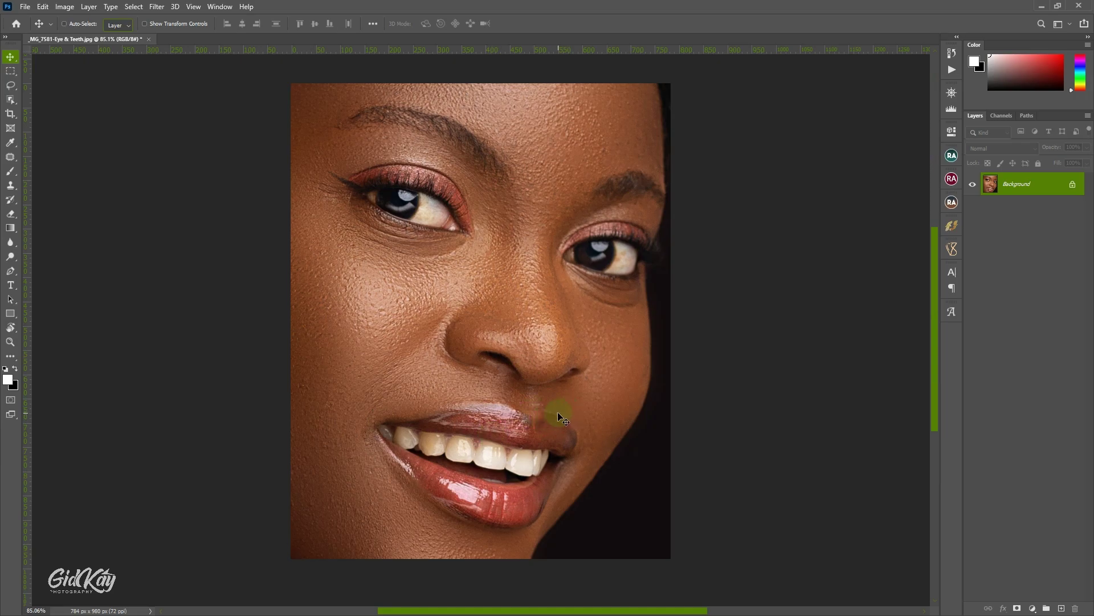
Add a Hue/Saturation layer that drains saturation from the Yellows, then return to Master
left_click(1033, 608)
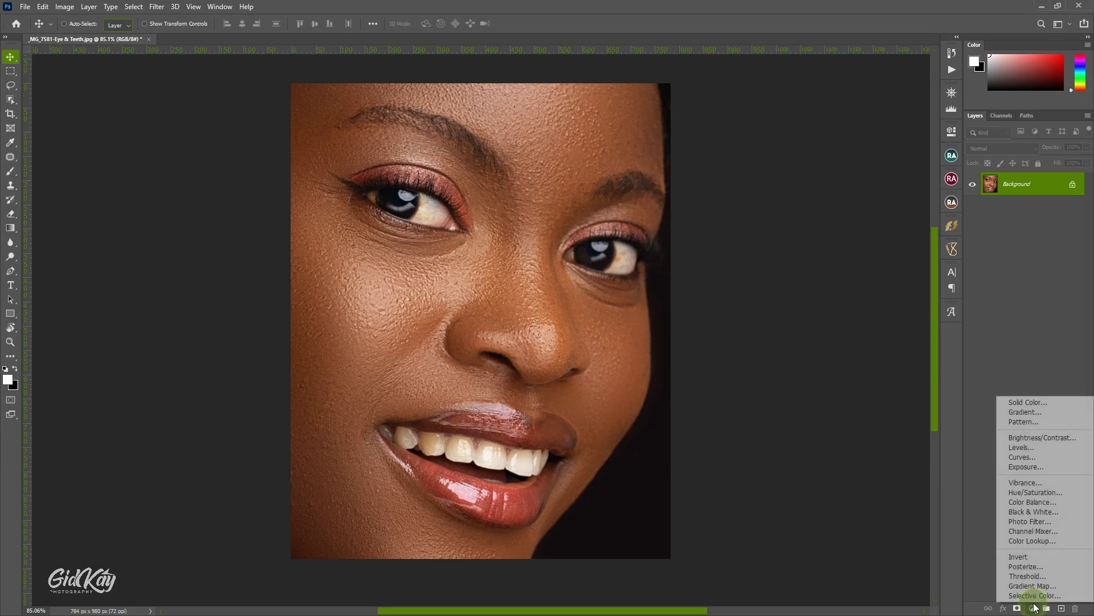
left_click(1035, 493)
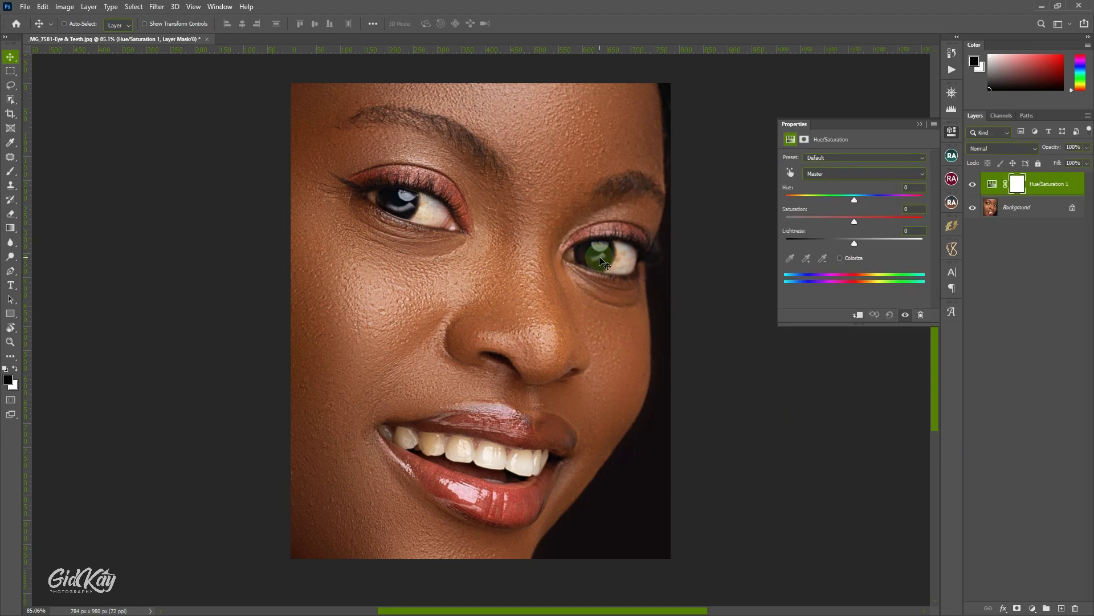
left_click(839, 173)
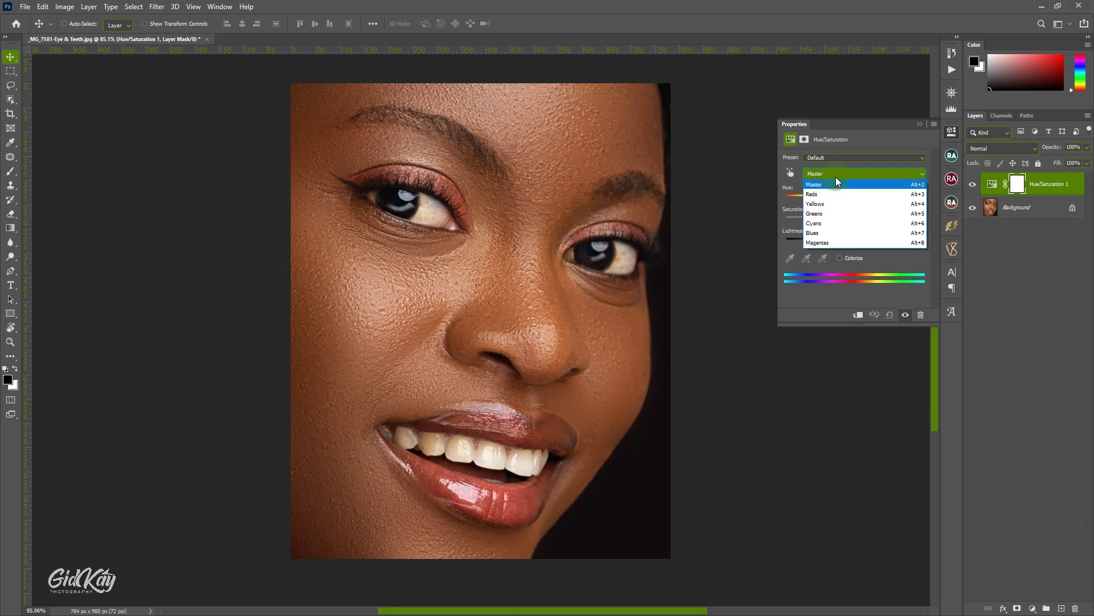
left_click(834, 203)
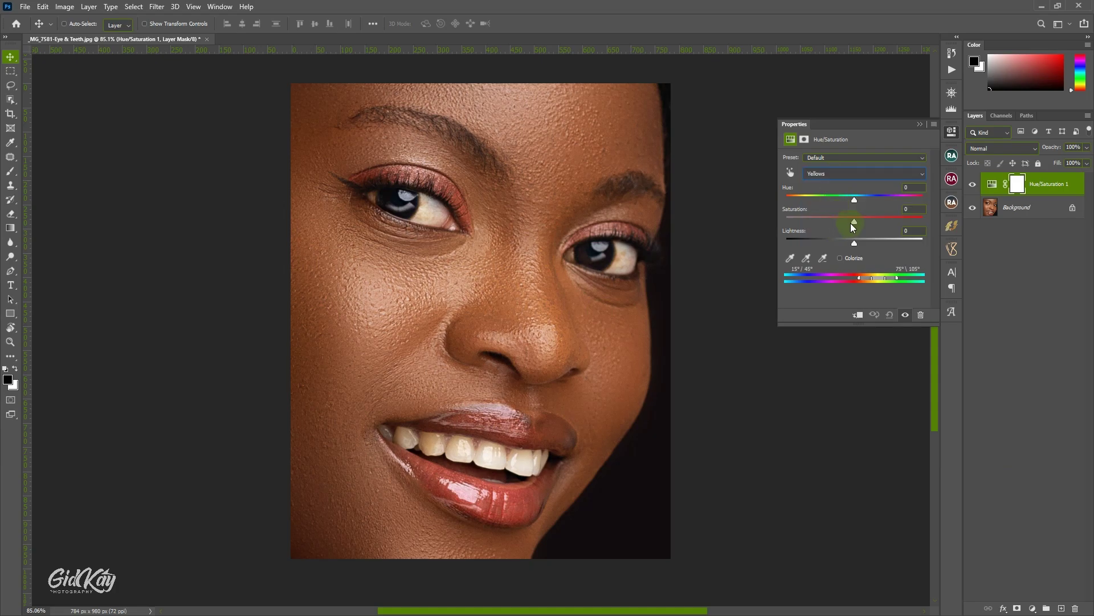
left_click_drag(855, 223, 811, 227)
left_click_drag(800, 226, 799, 224)
left_click(860, 174)
left_click(836, 183)
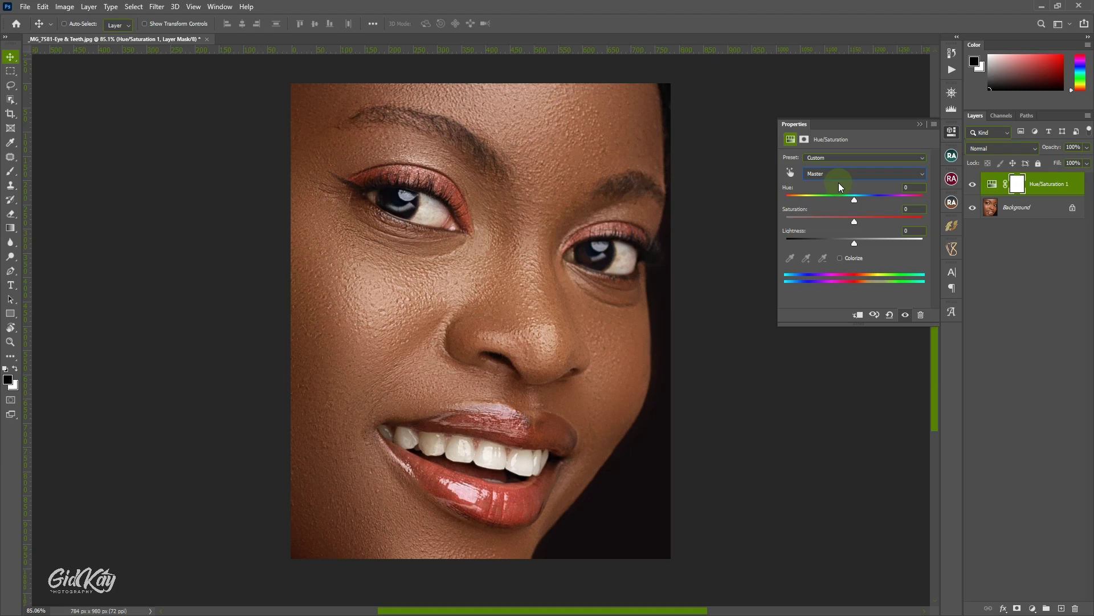
Set the Hue/Saturation layer's Master saturation to -70 and collapse its properties
left_click(849, 174)
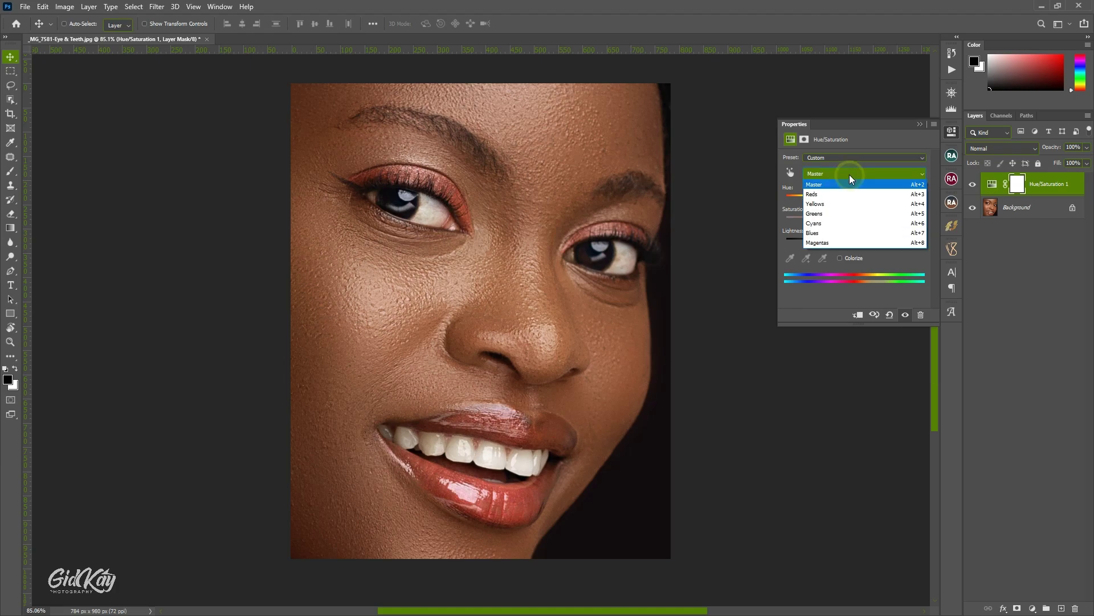
left_click(863, 145)
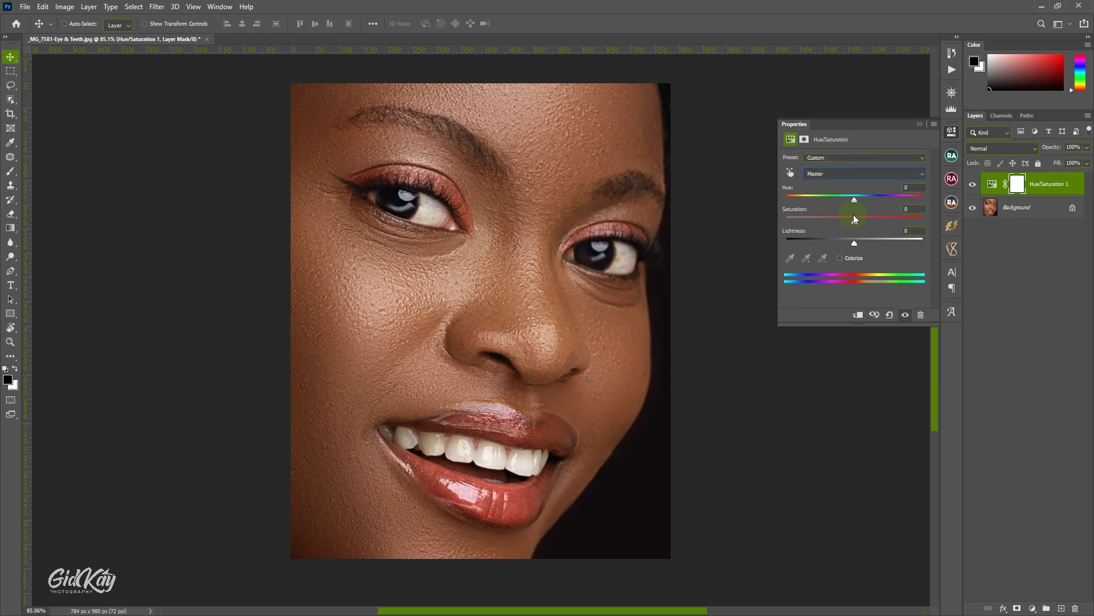
left_click_drag(855, 225, 821, 229)
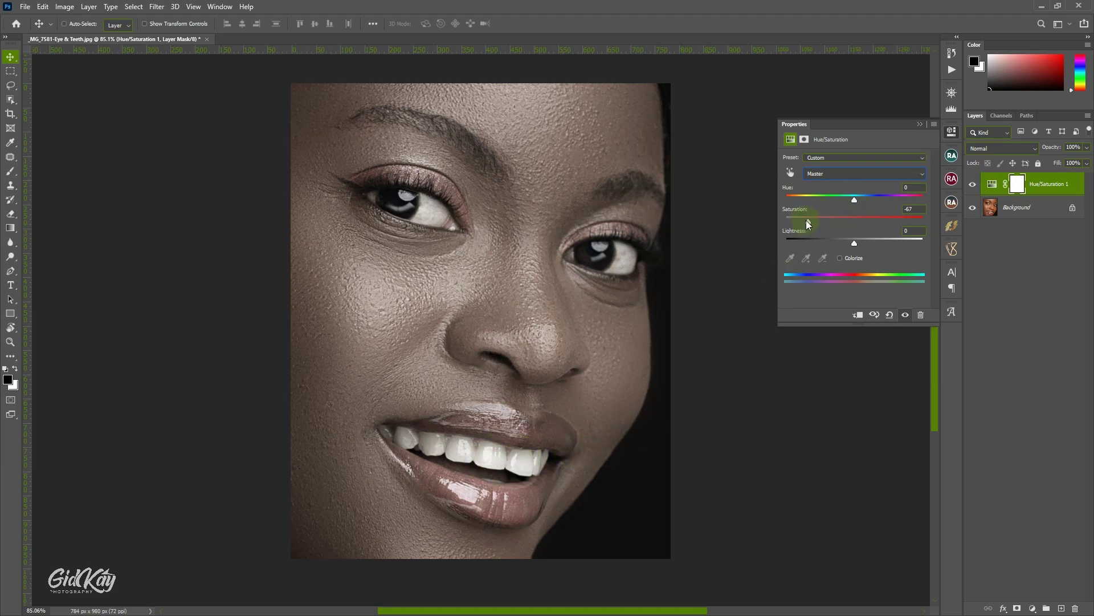
left_click(912, 209)
type("-70")
left_click(919, 124)
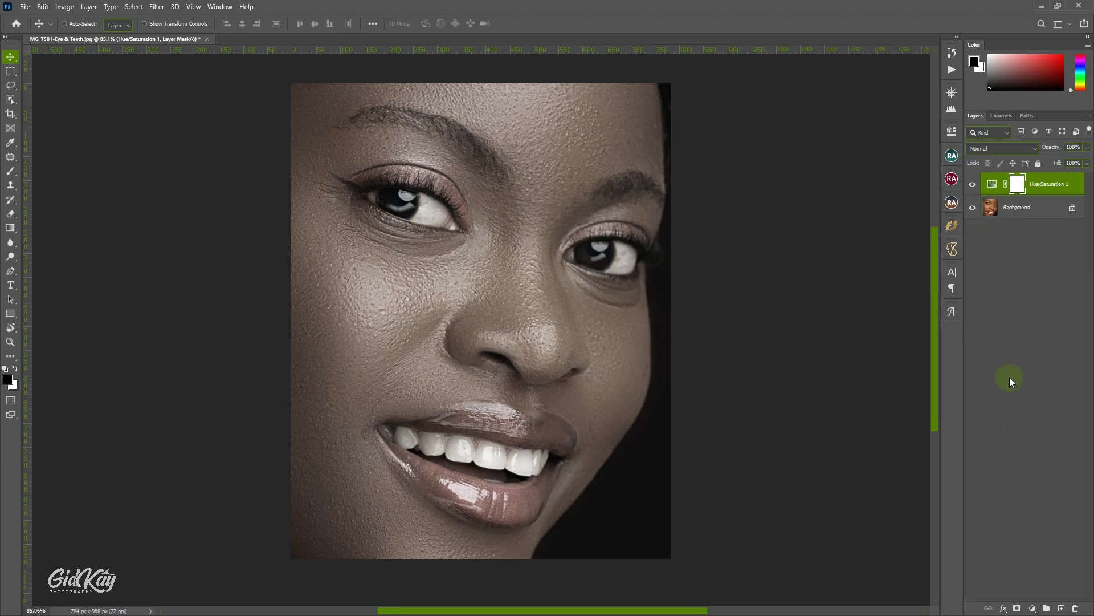
Add a Photo Filter layer with the Cooling Filter (82) preset and a teal colour
left_click(1032, 609)
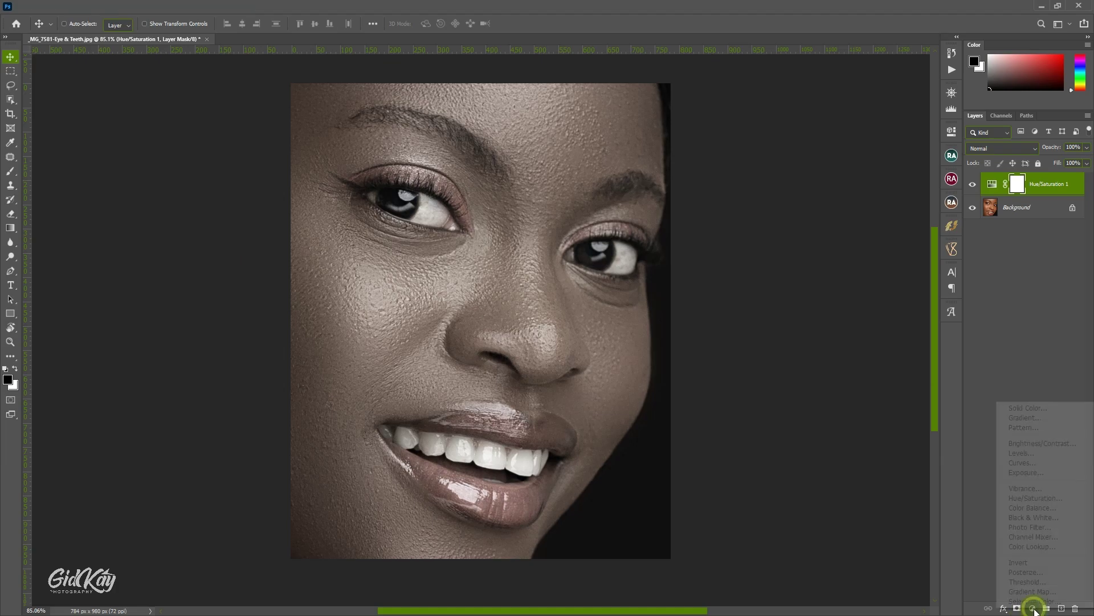
left_click(1039, 527)
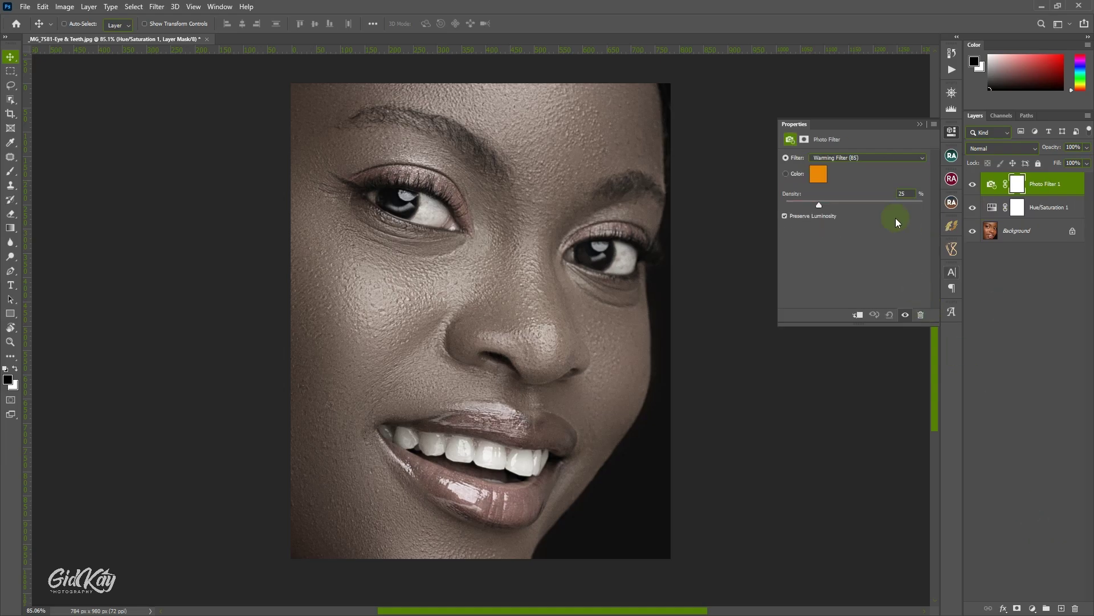
left_click(869, 158)
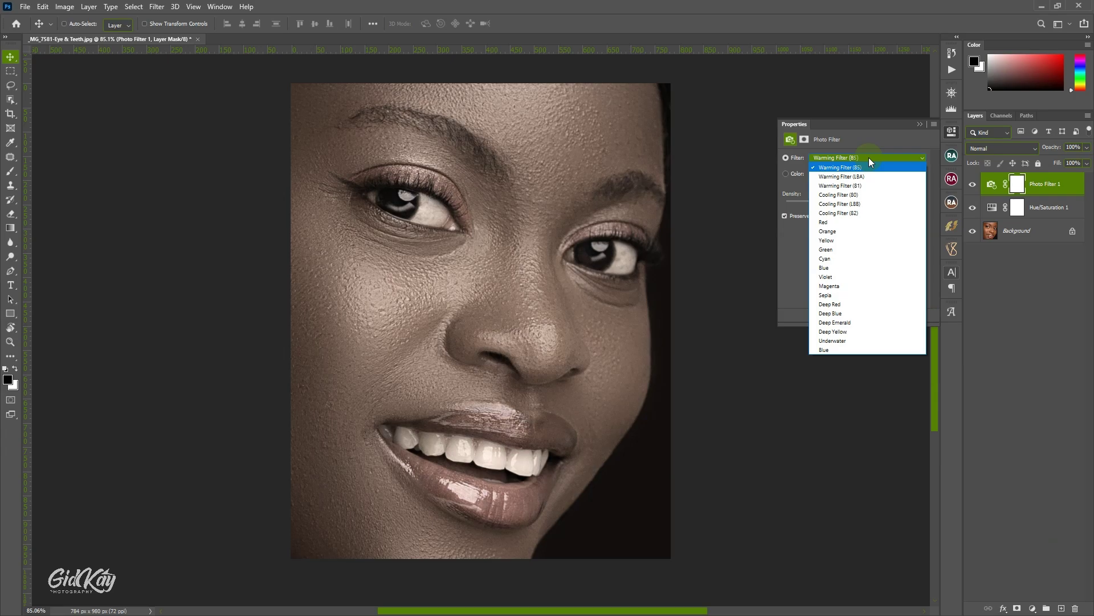
left_click(857, 211)
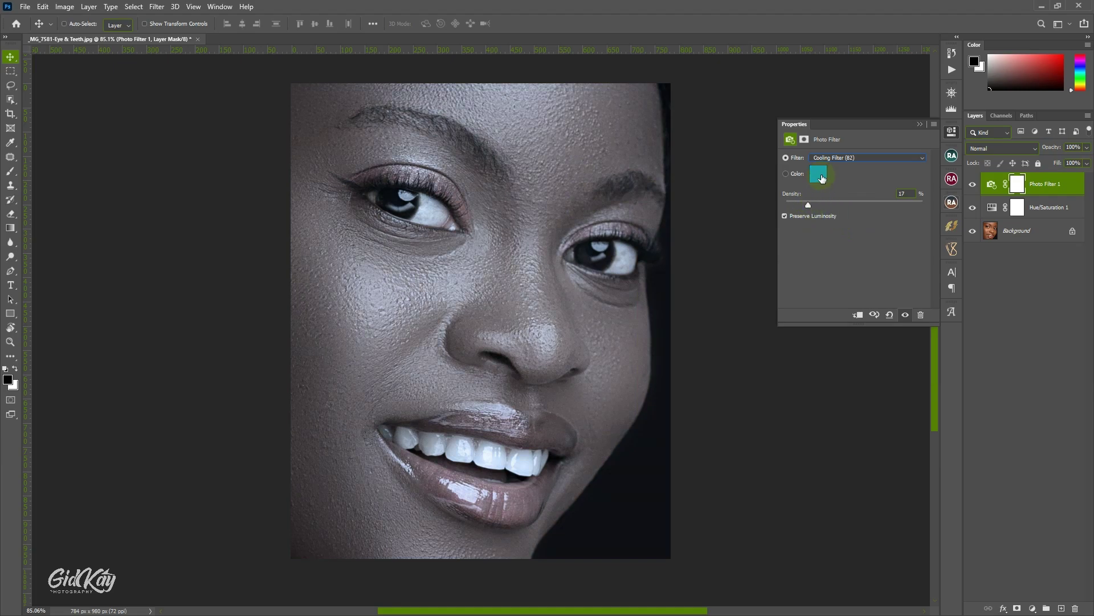
left_click(821, 178)
Set the Photo Filter density to 10 and the layer opacity to 80%
left_click(807, 205)
left_click_drag(807, 207, 804, 209)
left_click_drag(911, 193, 882, 200)
type("5")
left_click_drag(912, 193, 893, 193)
type("10")
left_click(920, 124)
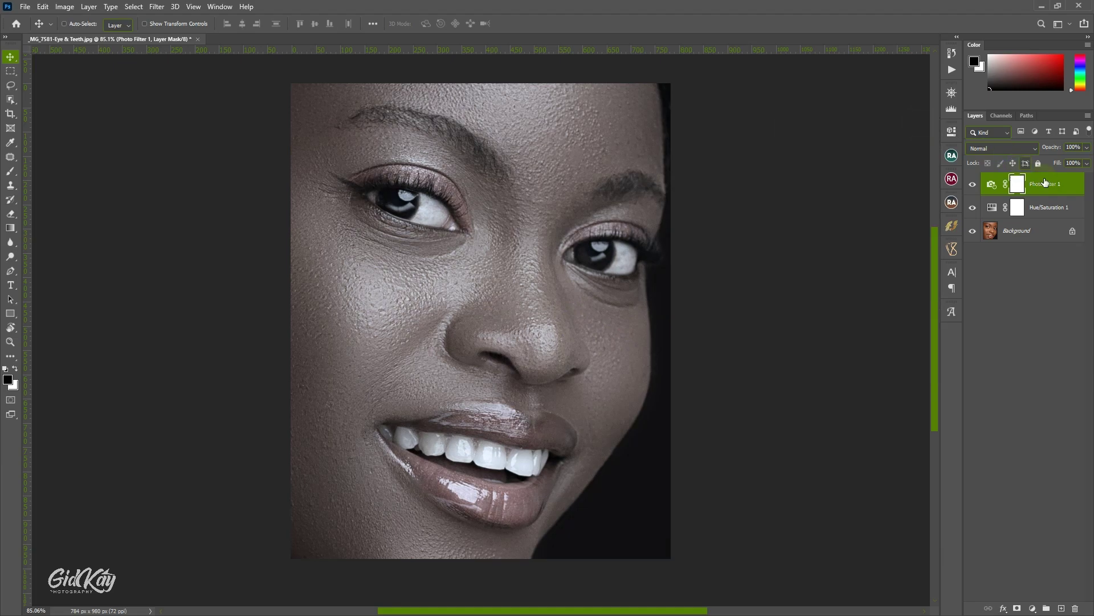
left_click(1079, 146)
type("80")
Add a Brightness/Contrast layer with brightness set to 5 and collapse its properties
left_click(1025, 608)
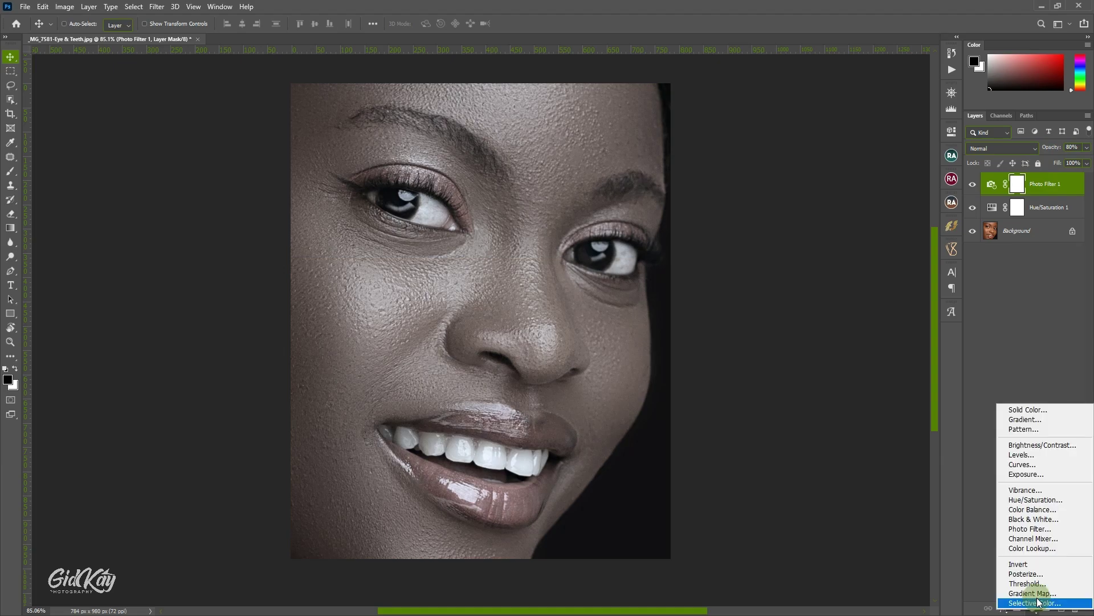
left_click(1042, 446)
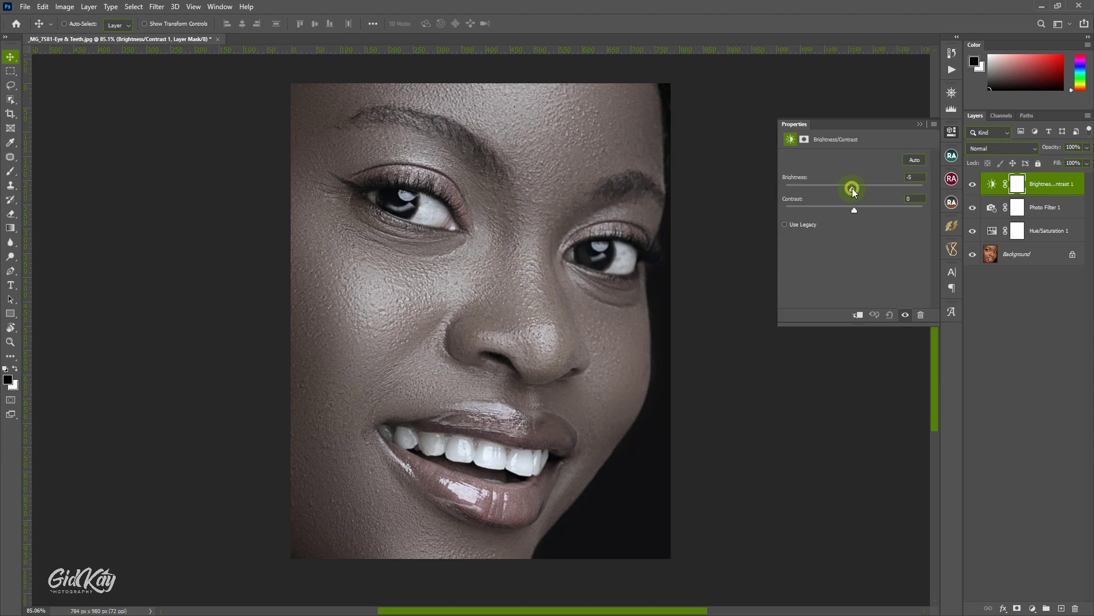
left_click_drag(854, 187, 857, 187)
left_click(917, 126)
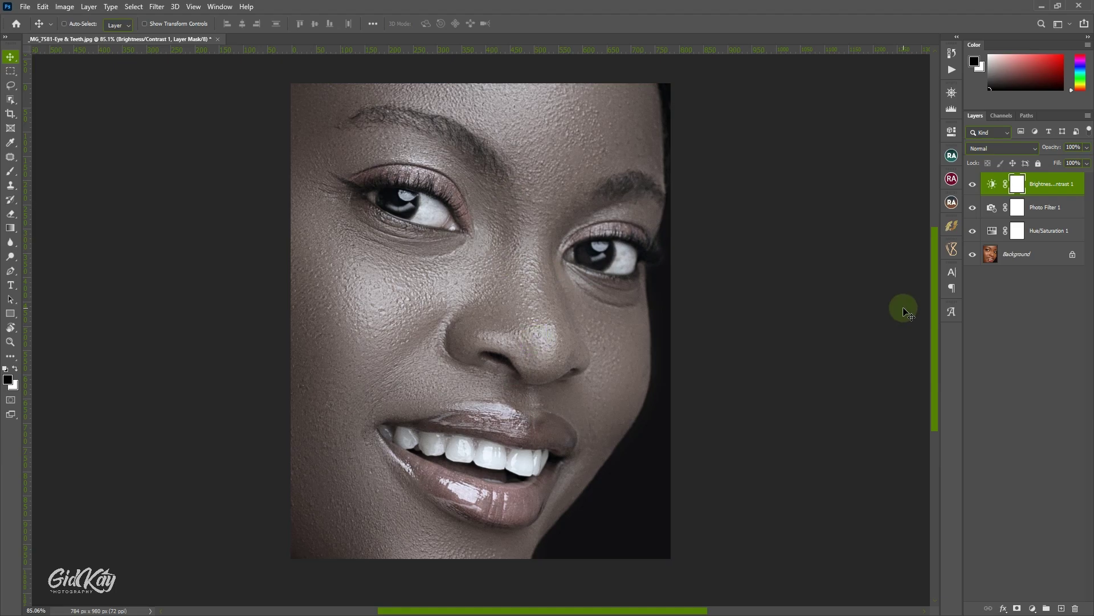
Group the three adjustment layers as 'EYE & TEETH' and give the group an inverted black mask
left_click(1043, 231, "shift")
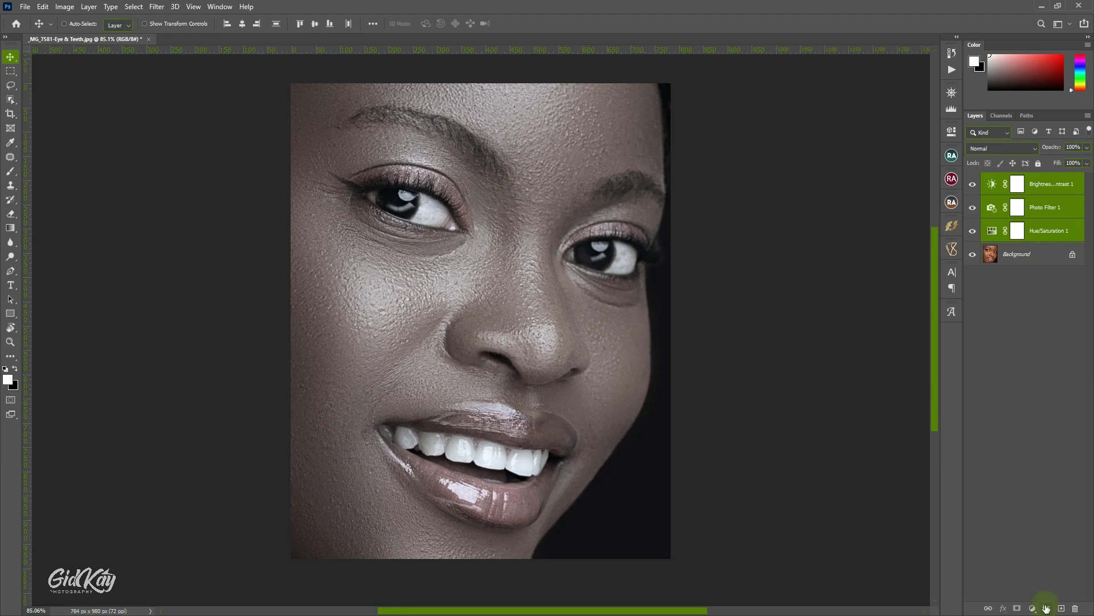
left_click(1047, 608)
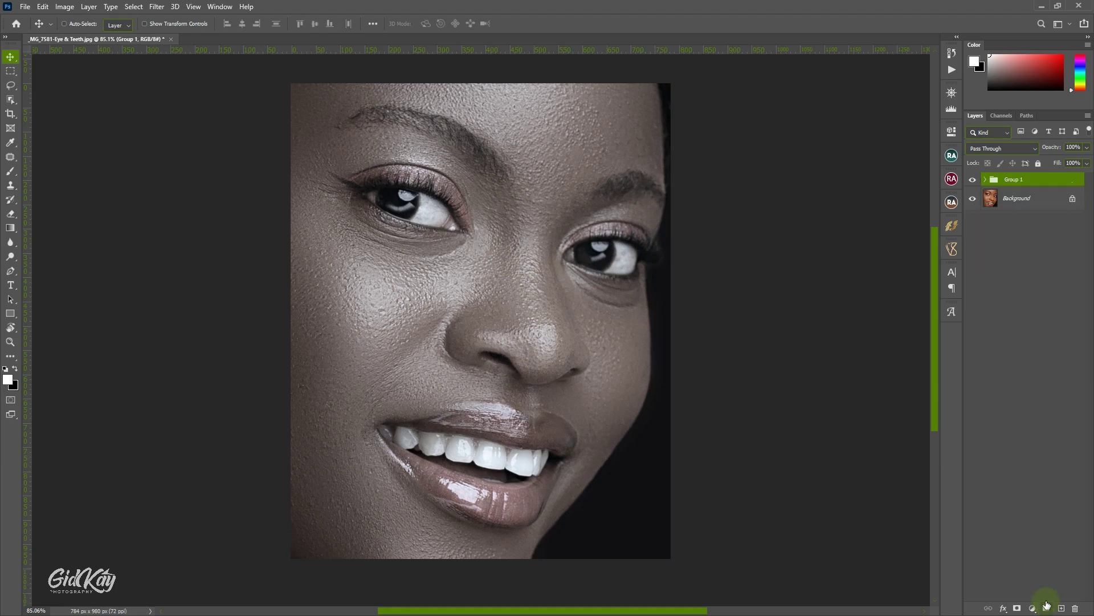
double_click(1016, 179)
type("EYE & TEETH")
key("Return")
left_click(1018, 608)
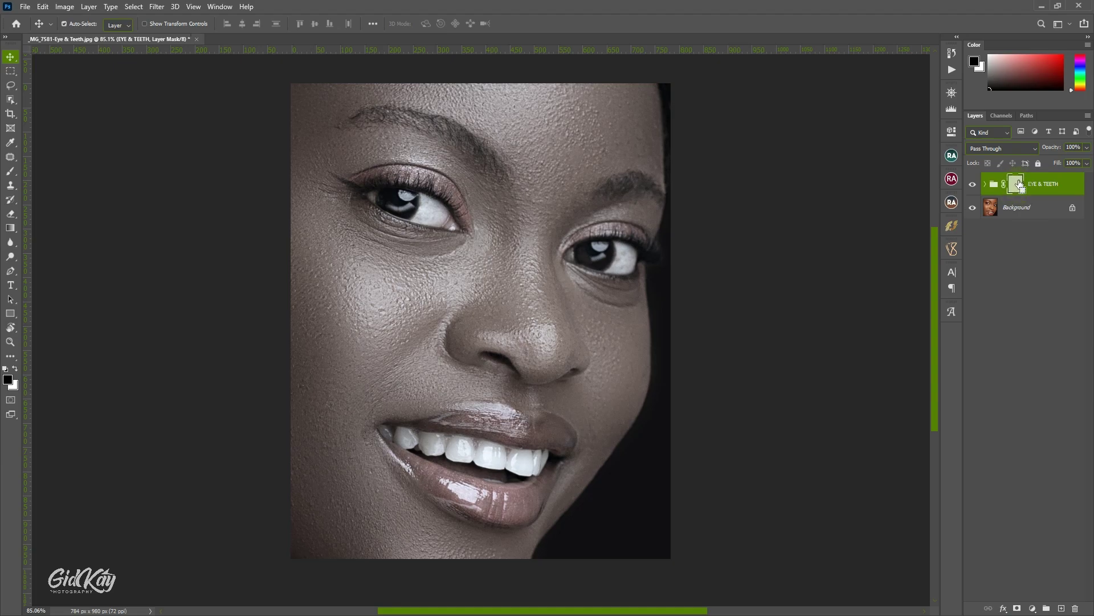
key("ctrl+i")
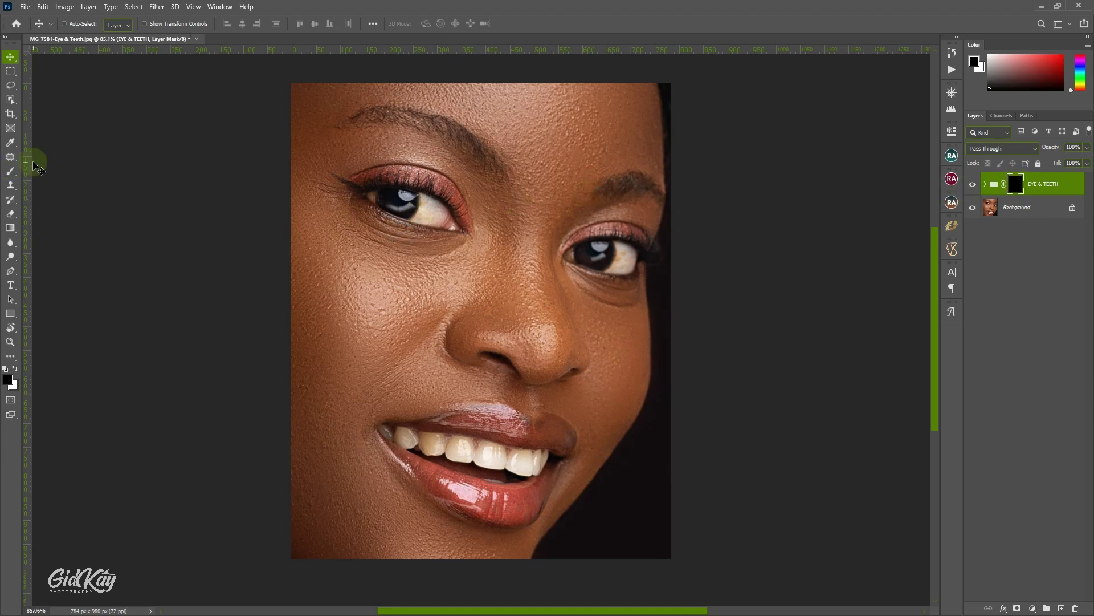
Set up a soft round Brush with white foreground, sized around 20 px
left_click(10, 171)
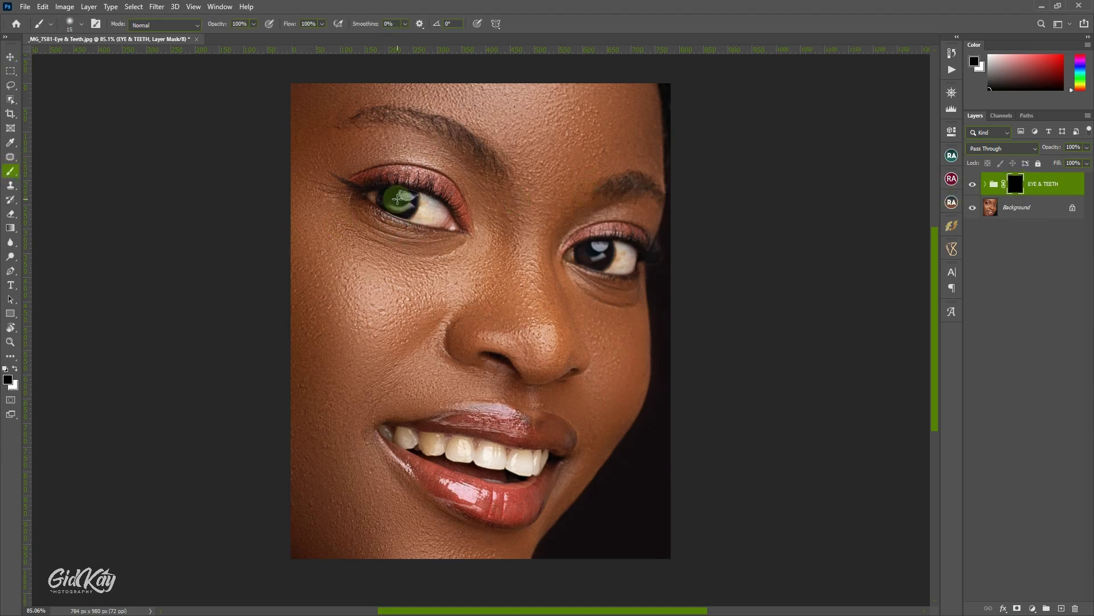
right_click(427, 204)
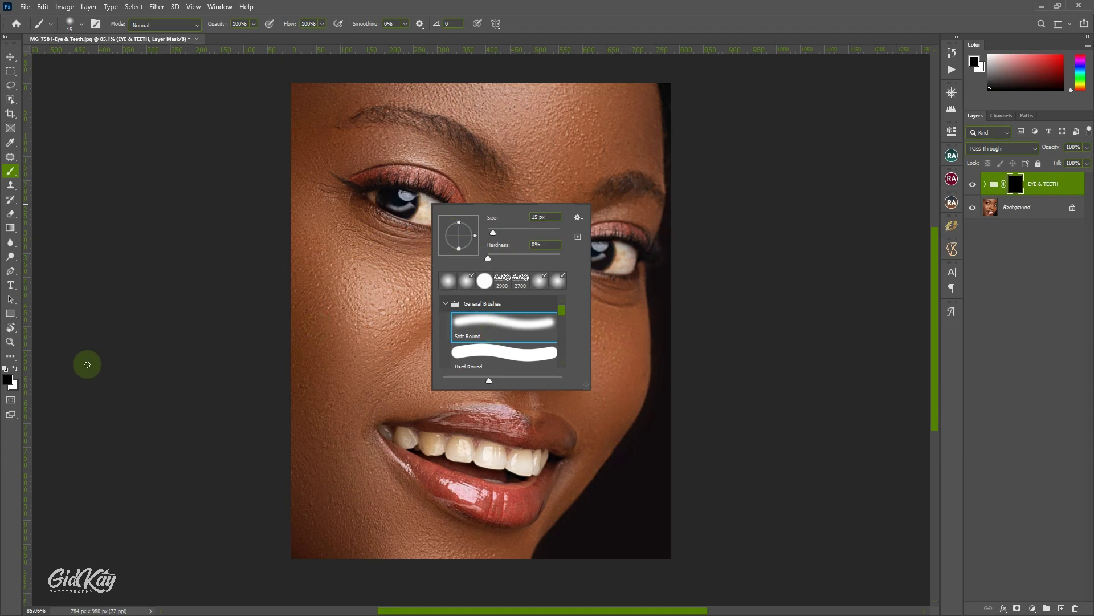
left_click(15, 368)
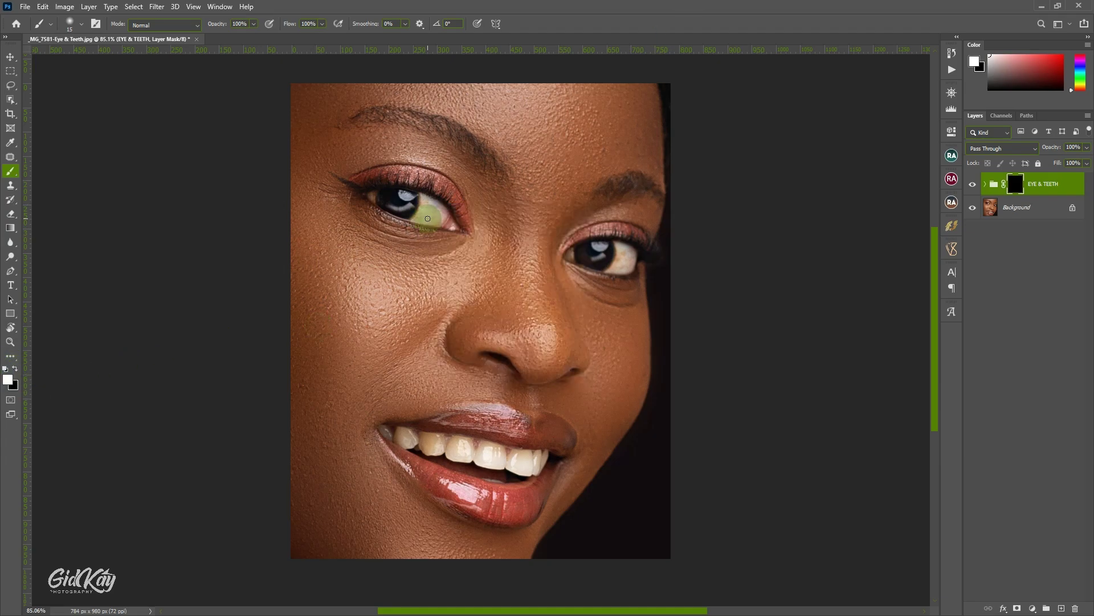
scroll(427, 219, "up", 2)
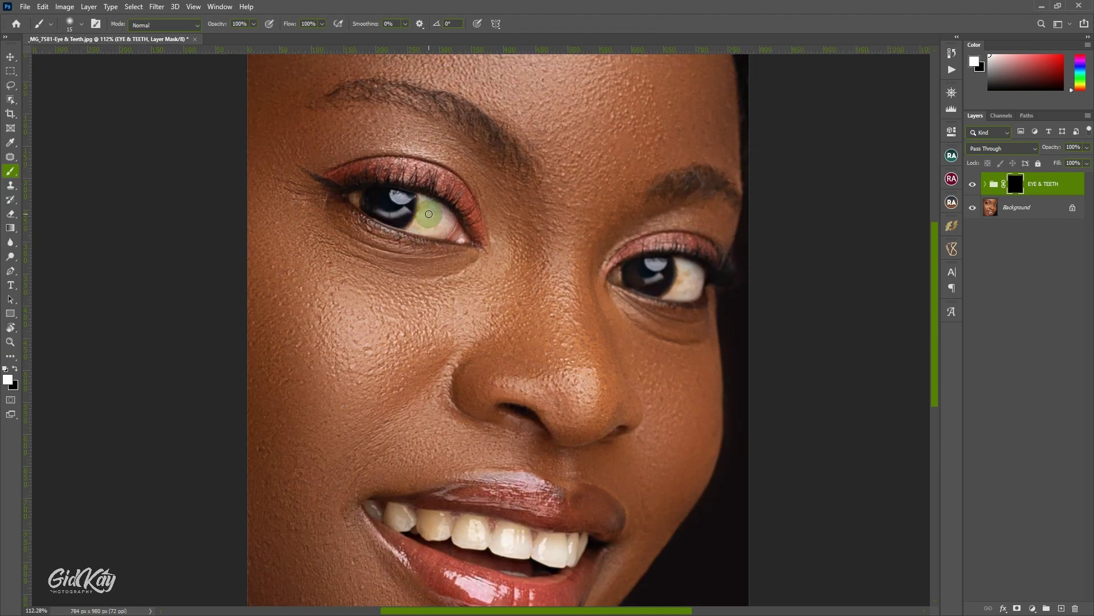
key("bracketright")
key("bracketright")
key("bracketright")
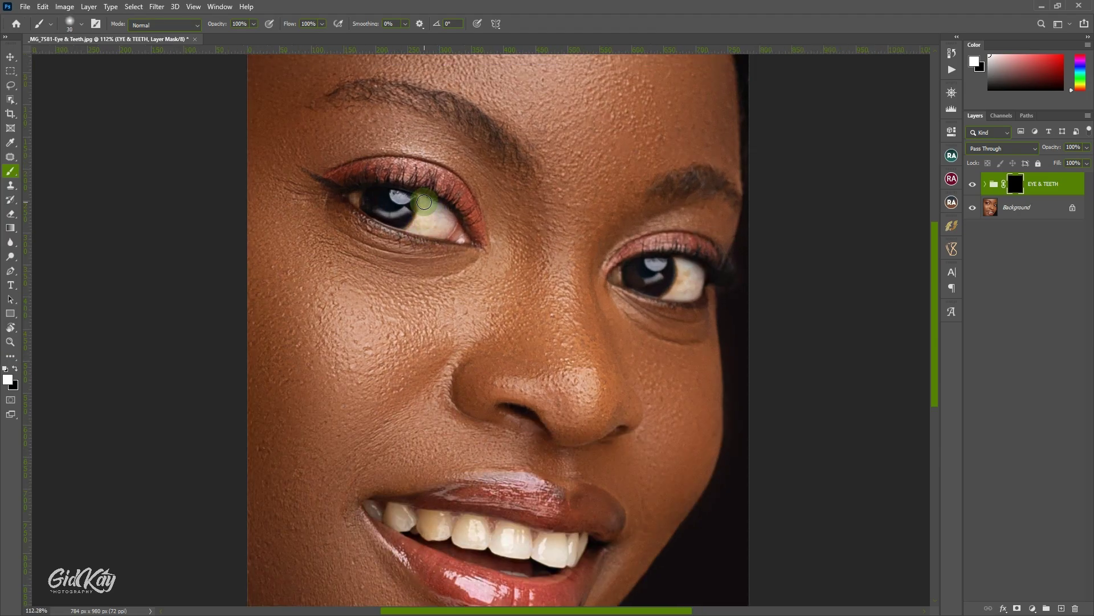
scroll(423, 211, "down", 1)
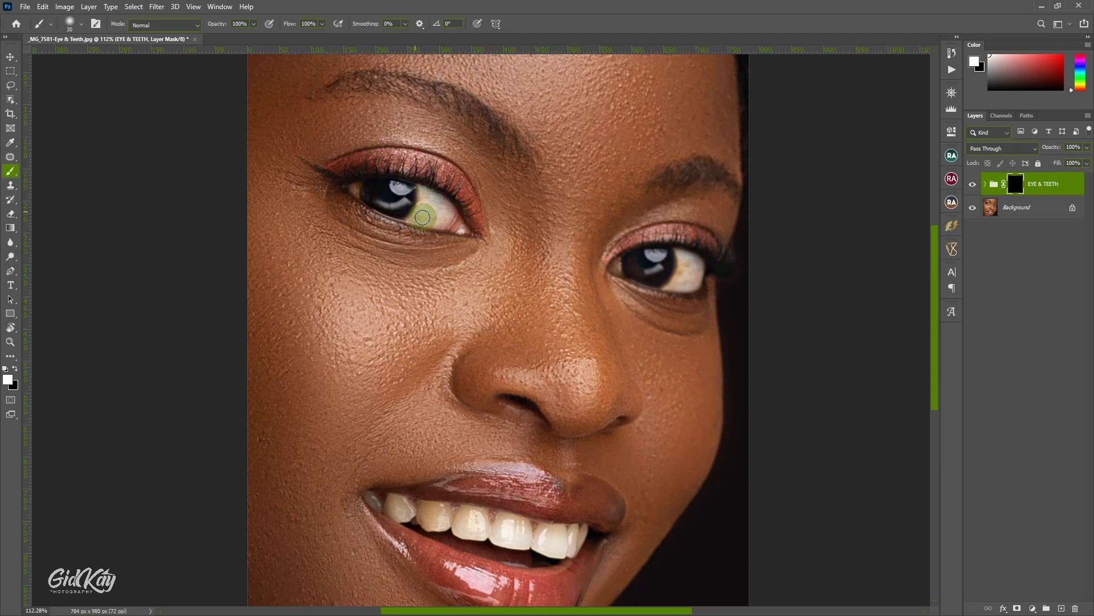
key("bracketleft")
Paint the mask white over the eye whites and the teeth with a 15–25 px brush
mouse_move(422, 217)
left_mouse_down()
mouse_move(404, 185)
mouse_move(395, 183)
mouse_move(406, 200)
mouse_move(378, 203)
mouse_move(355, 186)
mouse_move(418, 179)
left_mouse_up()
key("bracketleft")
scroll(403, 177, "down", 1)
key("bracketright")
scroll(653, 198, "down", 6)
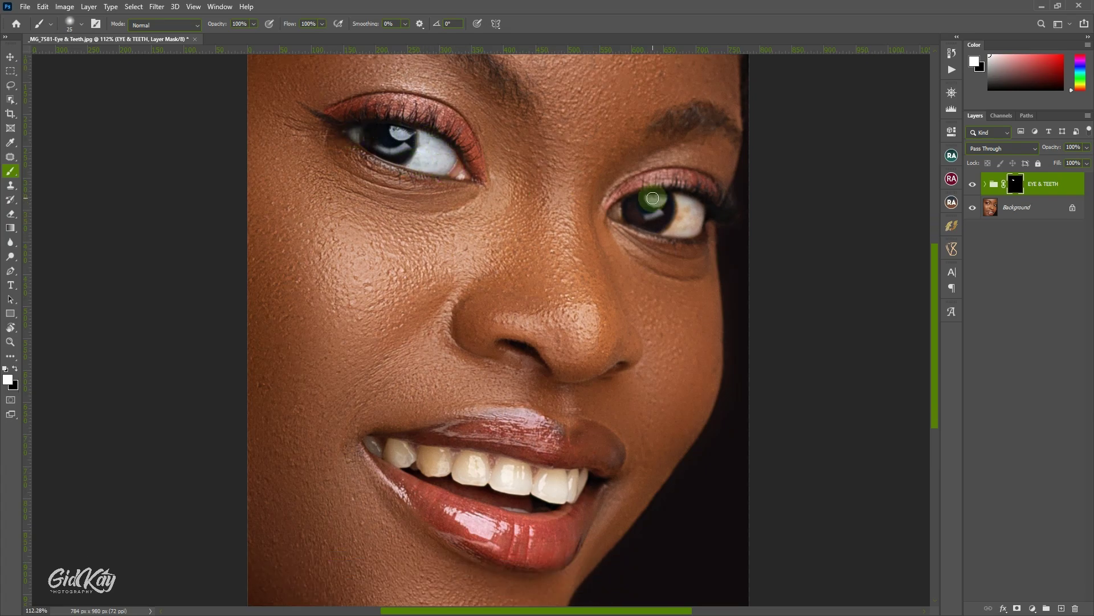
left_click_drag(652, 198, 684, 225)
scroll(684, 225, "down", 2)
mouse_move(376, 336)
left_mouse_down()
mouse_move(550, 366)
mouse_move(568, 386)
left_mouse_up()
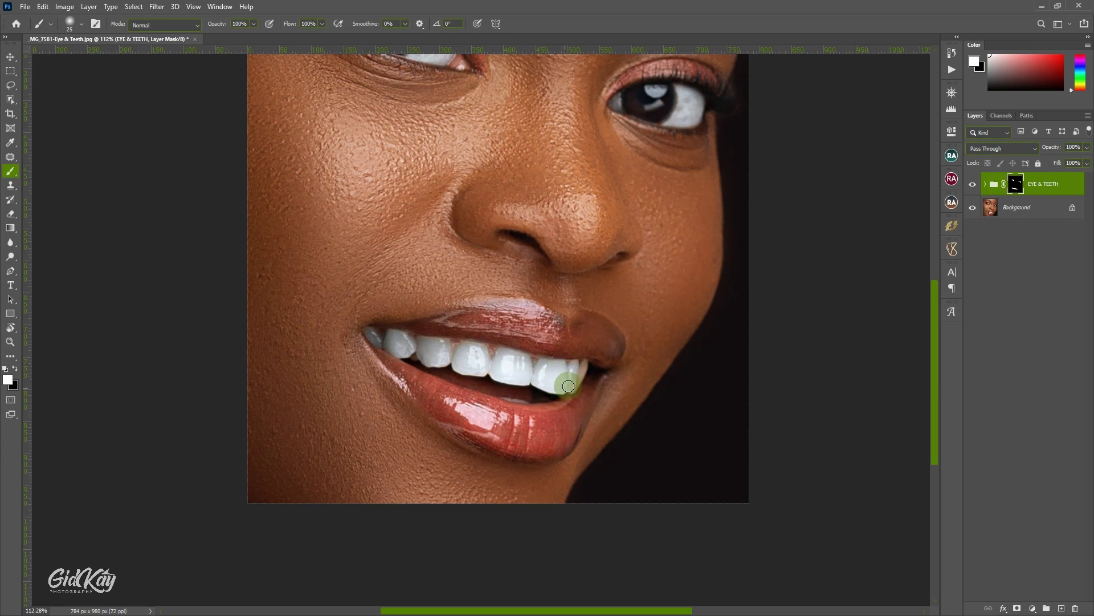
Refine the mask with a 15 px brush around the left eye's outer corner
key("bracketleft")
scroll(502, 319, "up", 2)
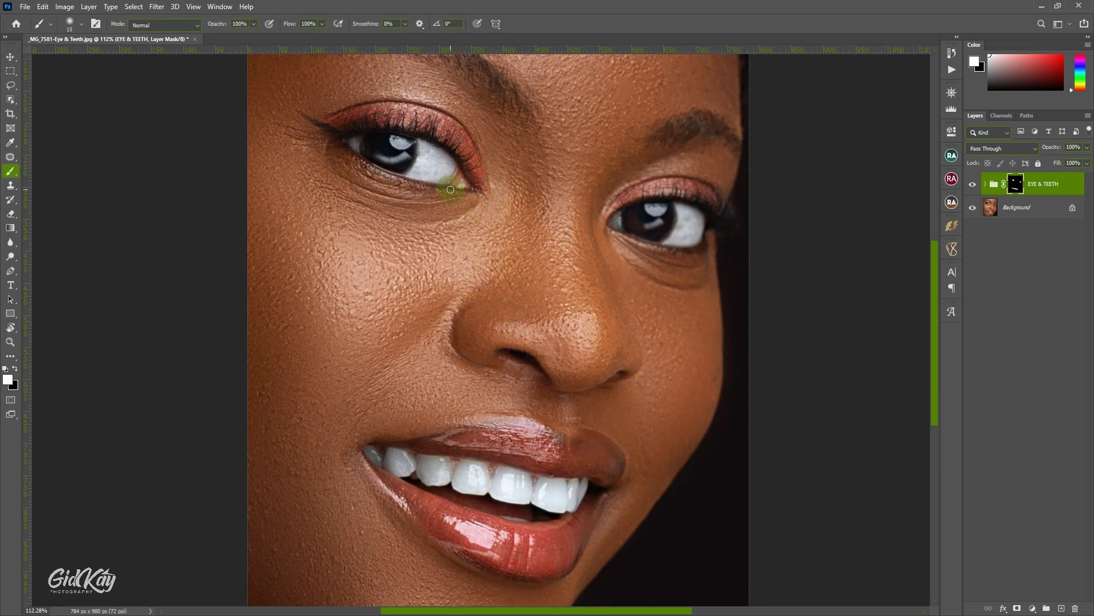
scroll(450, 189, "up", 1)
mouse_move(440, 171)
left_mouse_down()
mouse_move(449, 218)
mouse_move(447, 178)
mouse_move(434, 178)
mouse_move(464, 187)
left_mouse_up()
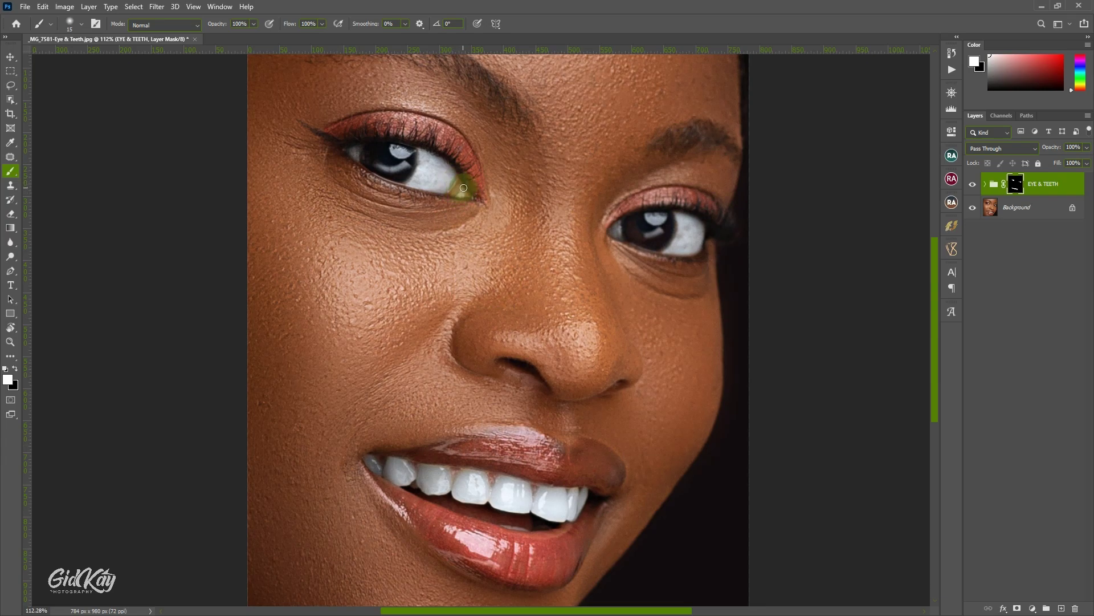
left_click_drag(461, 187, 454, 184)
key("bracketright")
Set the EYE & TEETH group's opacity to 70% after a quick before/after check
key("v")
left_click(974, 184)
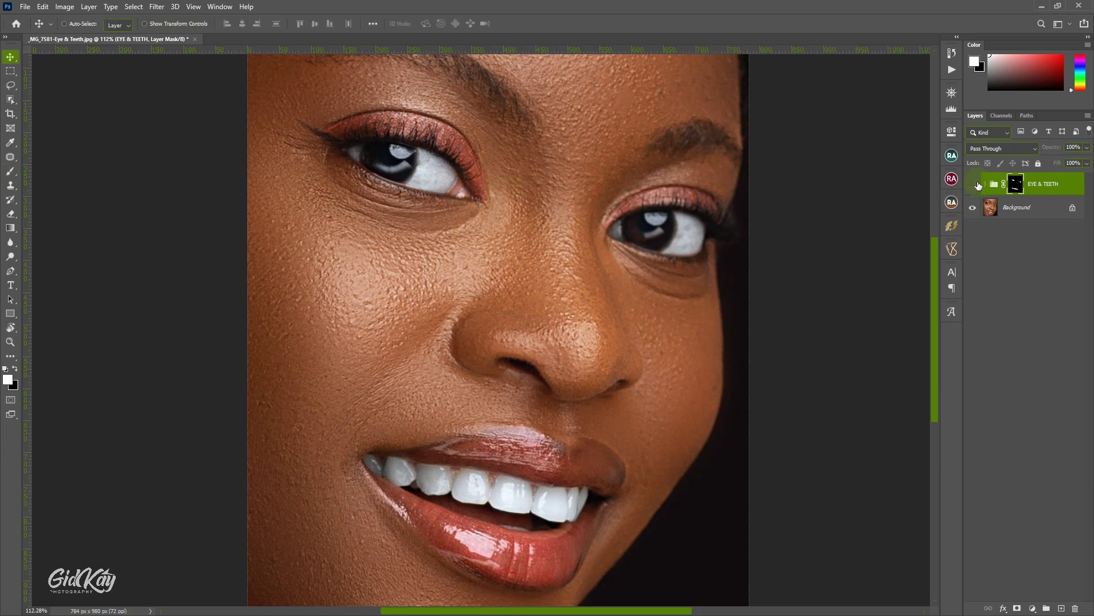
left_click(973, 185)
left_click(629, 247)
scroll(627, 246, "down", 2)
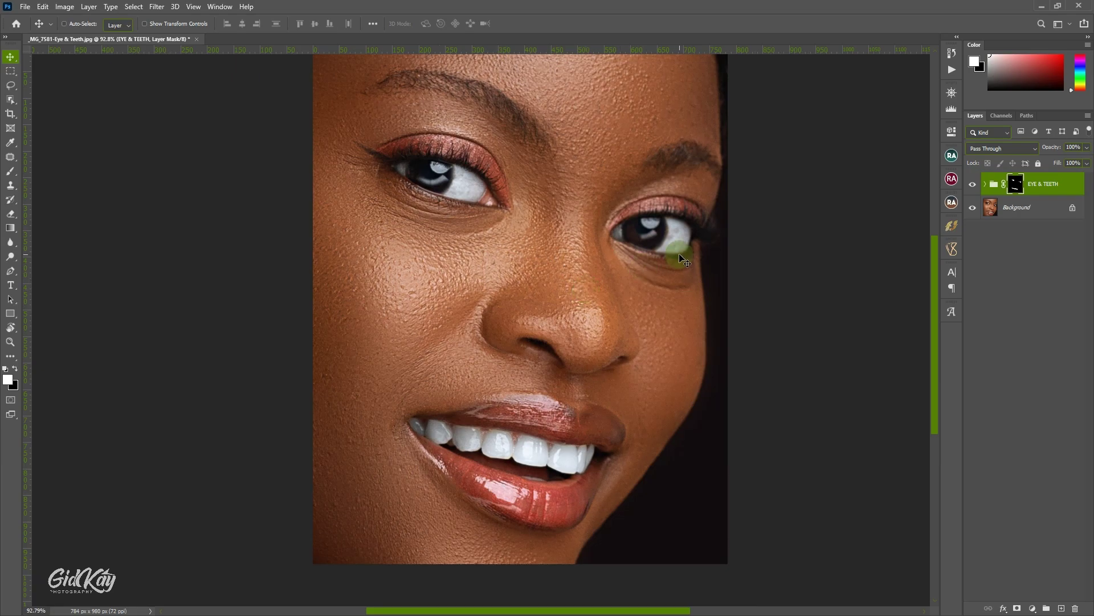
left_click(1079, 146)
key("Return")
Compare the 70% whitening against the original in the Navigator, then close it
left_click(951, 92)
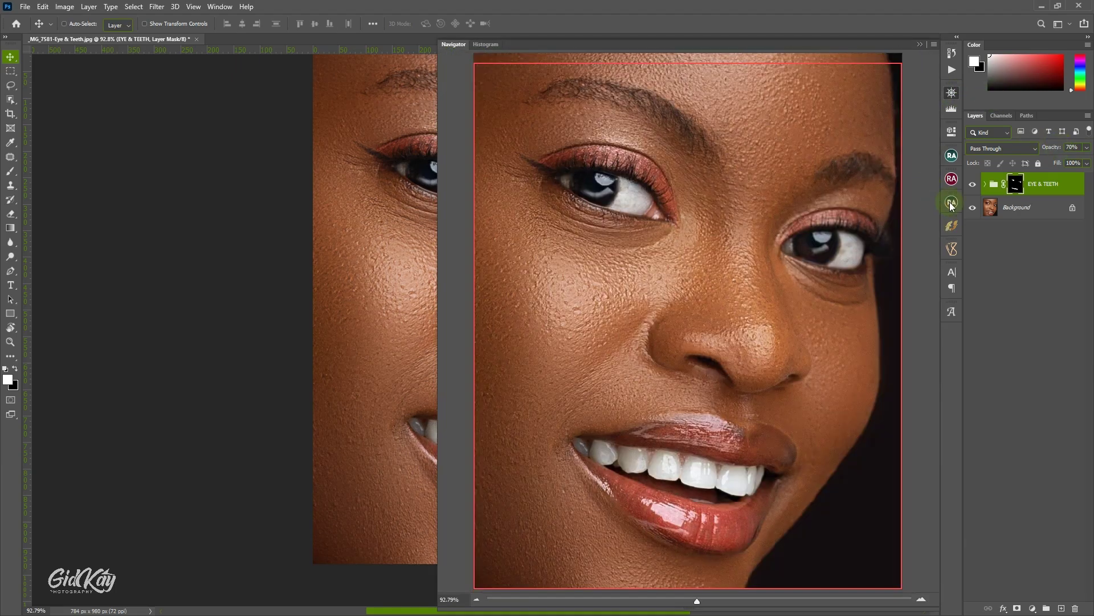
left_click(973, 183)
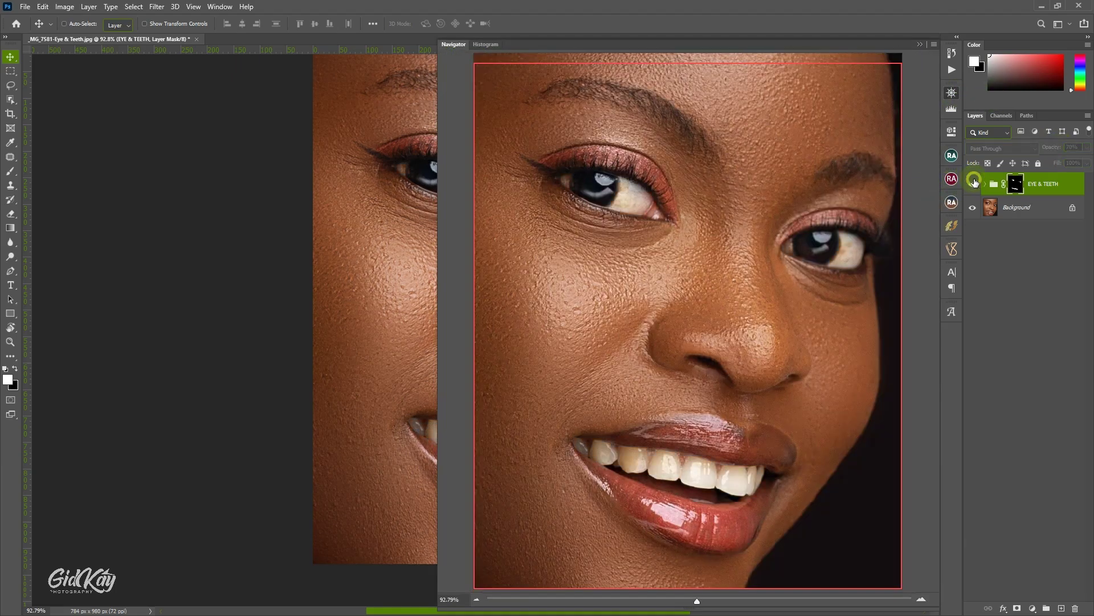
left_click(973, 183)
left_click(973, 183)
left_click(973, 183)
left_click(973, 183)
left_click(920, 45)
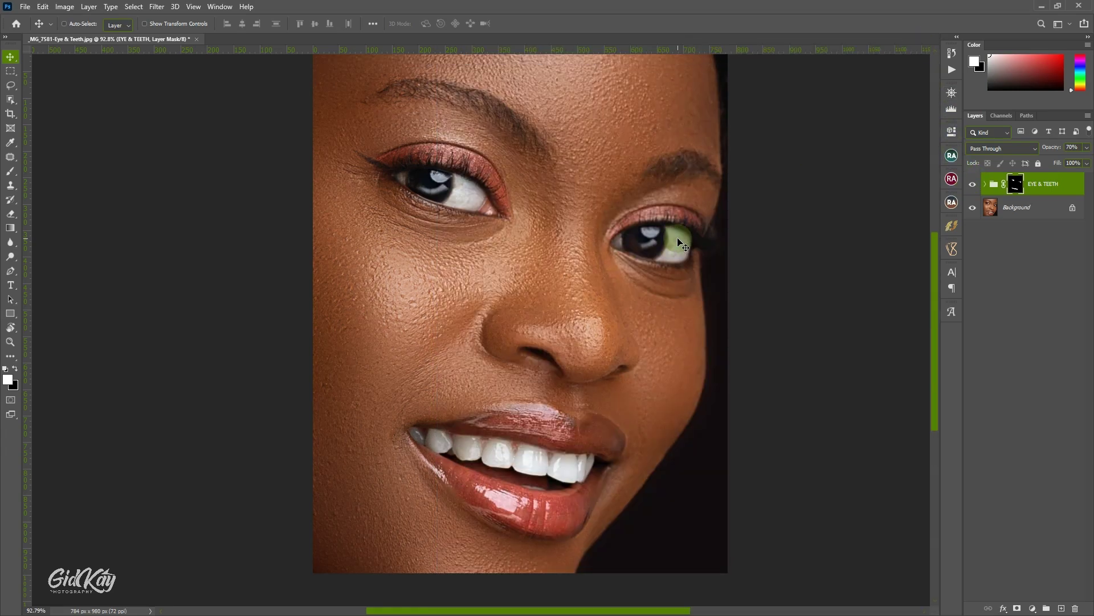